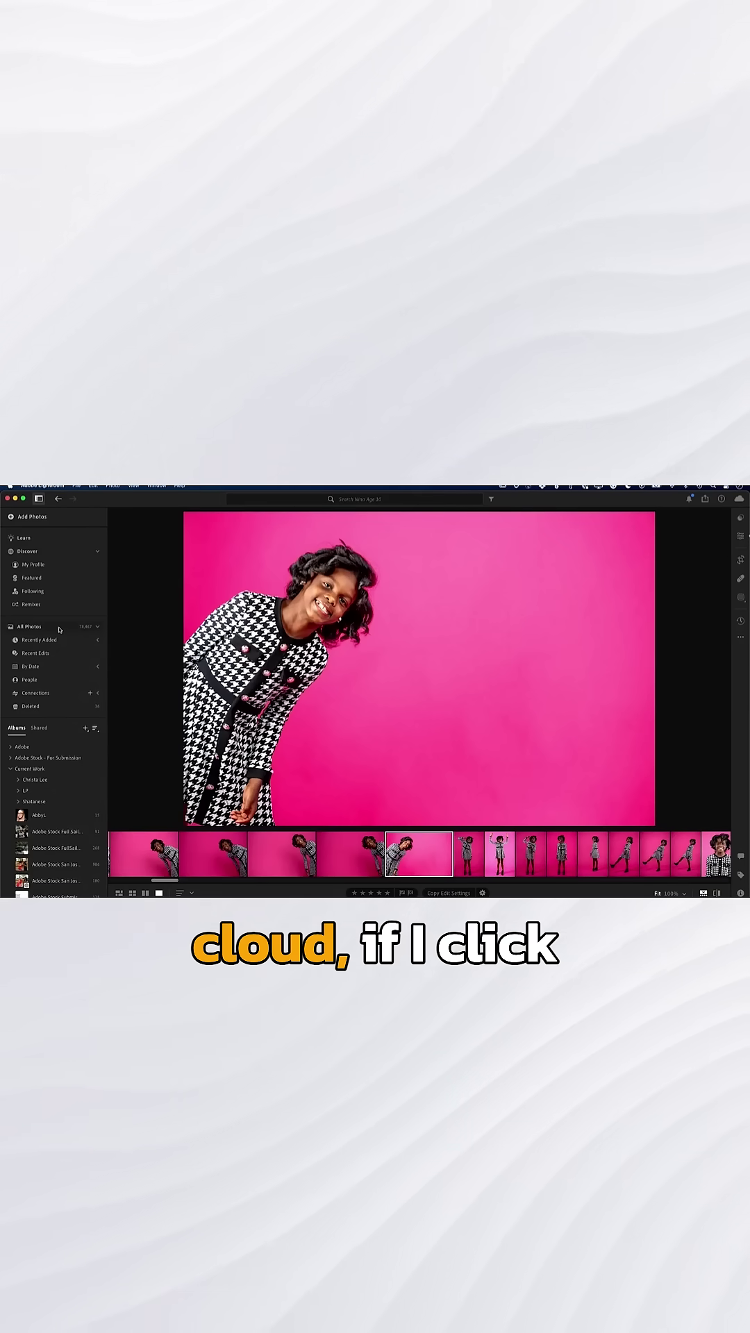
Step: Show All Photos in the square thumbnail grid view
left_click(59, 628)
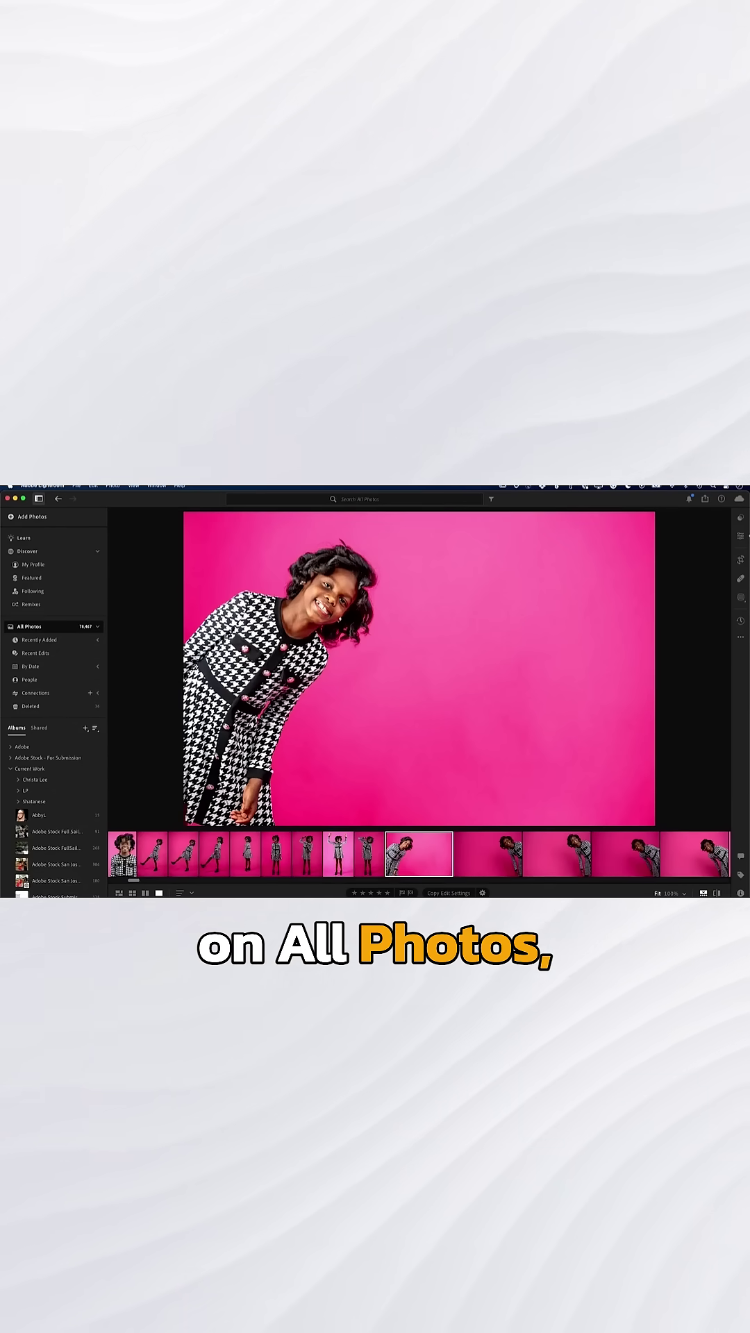
key("g")
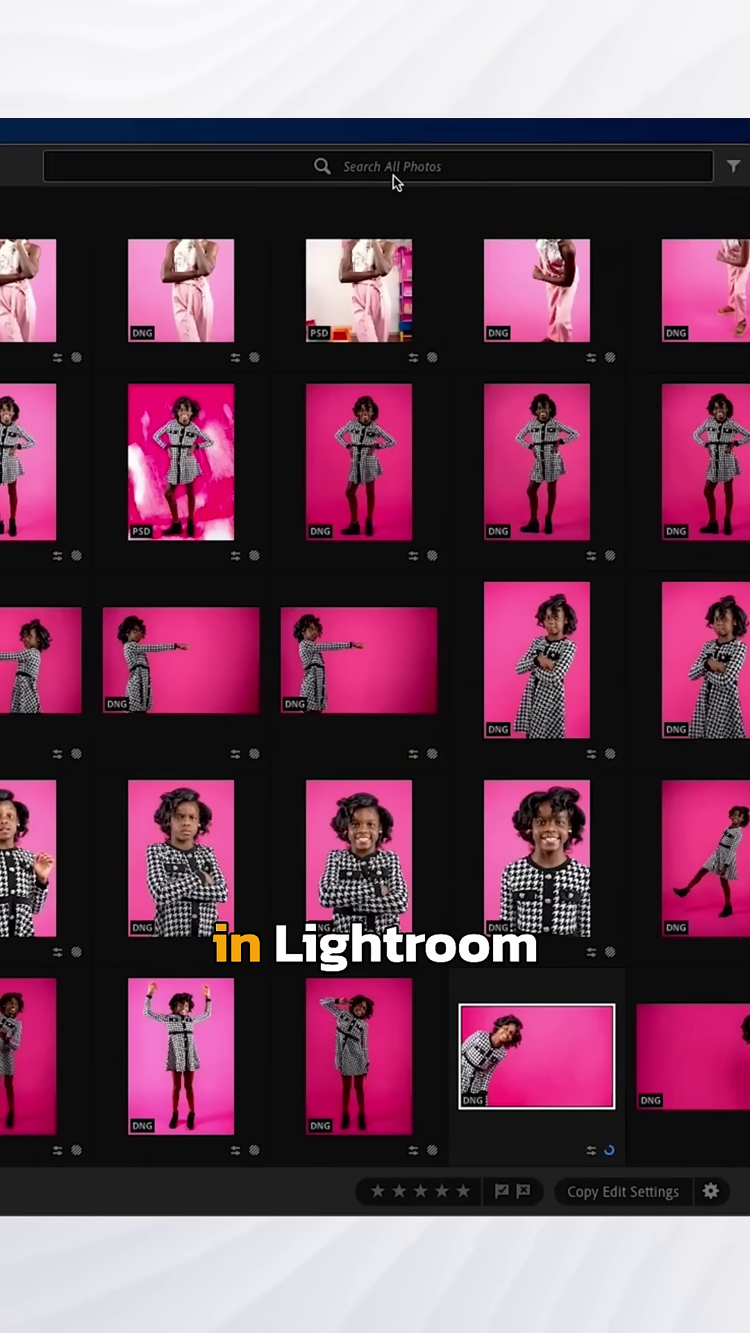
Step: Search All Photos for 'waterfall' to list the 539 matching pictures
left_click(396, 173)
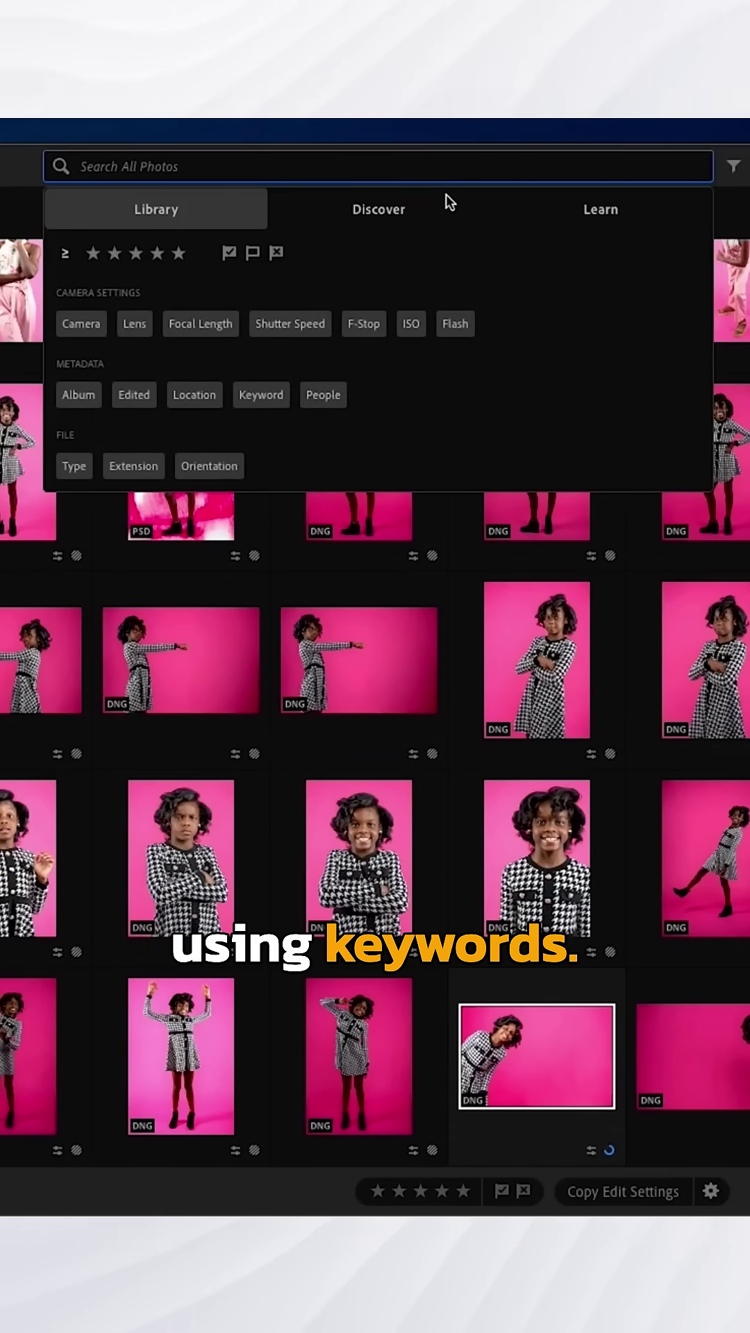
type("waterfall")
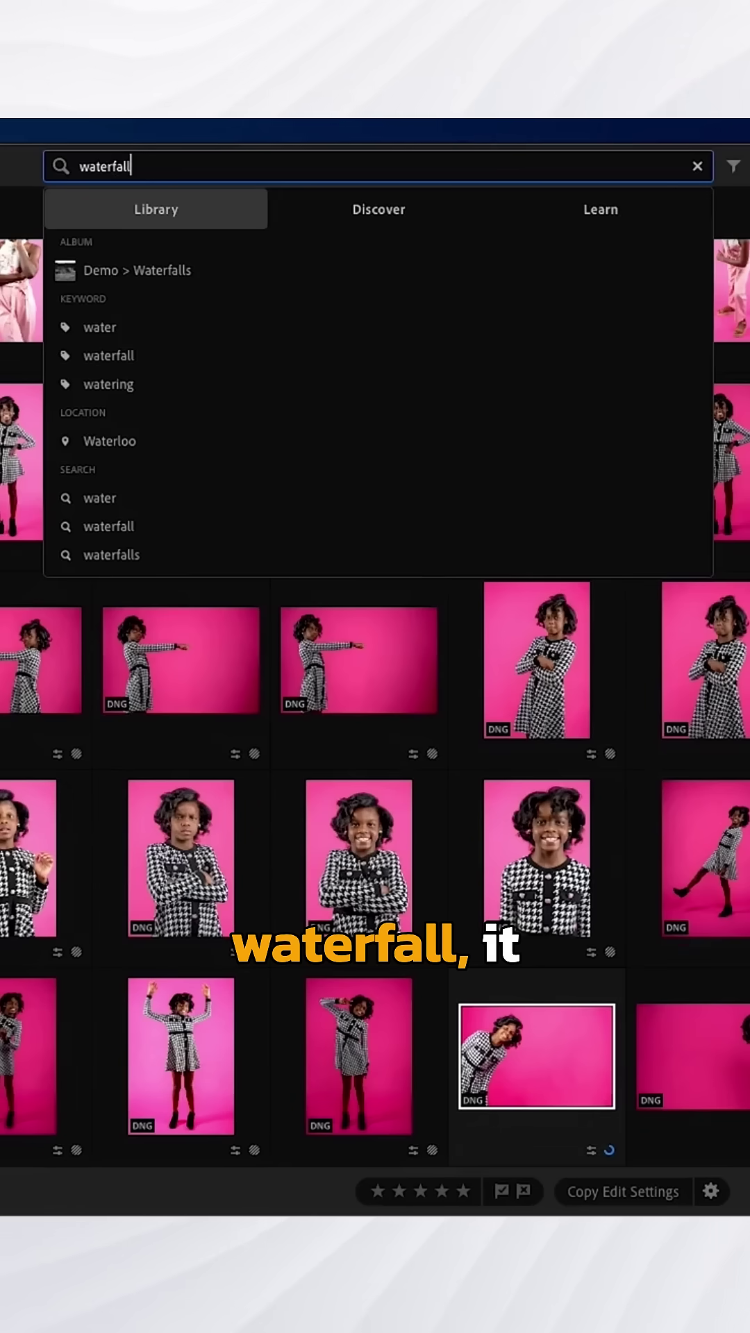
key("Return")
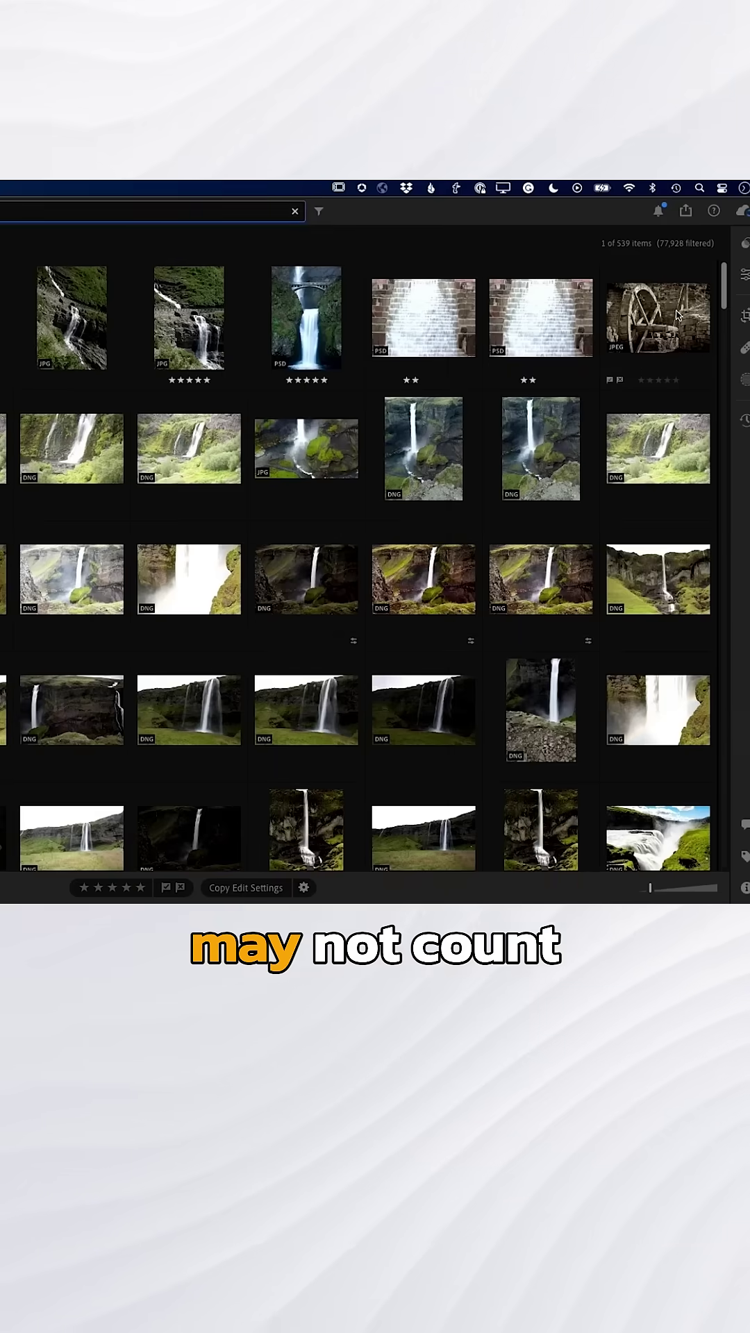
left_click(656, 318)
mouse_move(189, 449)
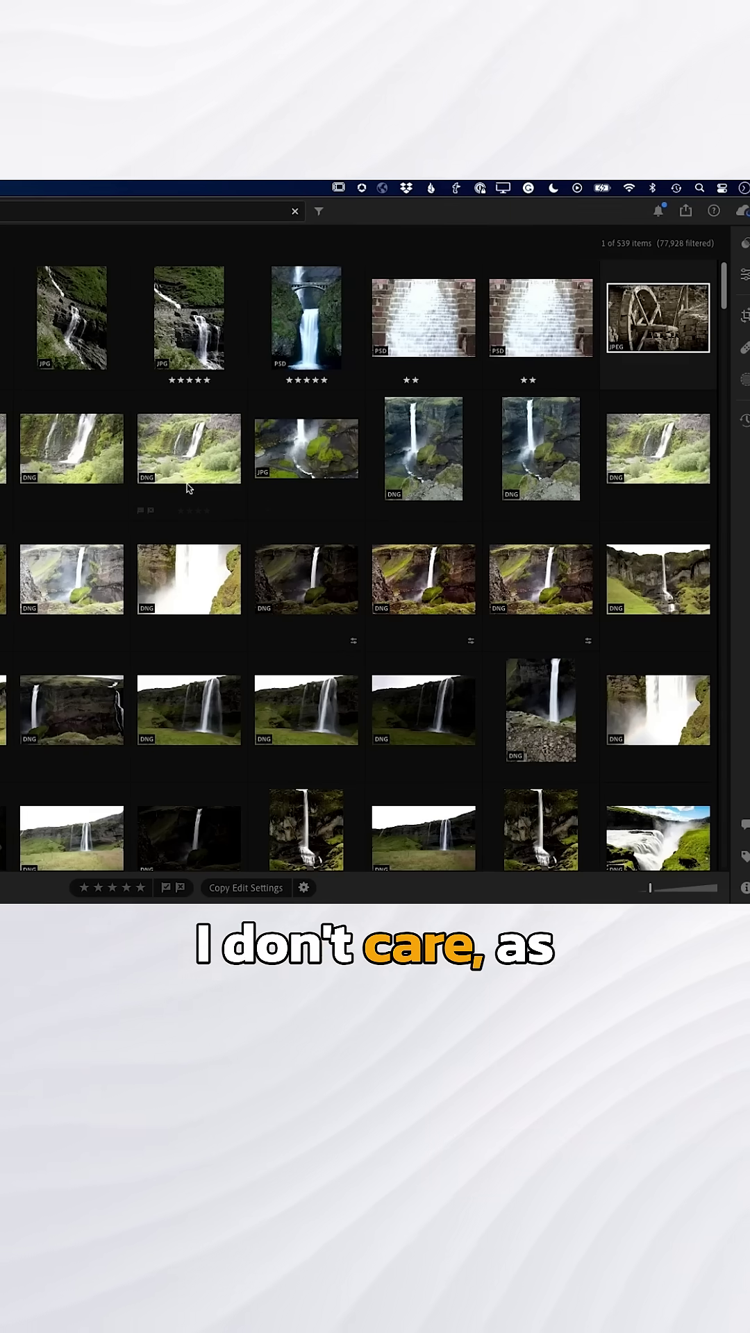
scroll(105, 499, "down", 5)
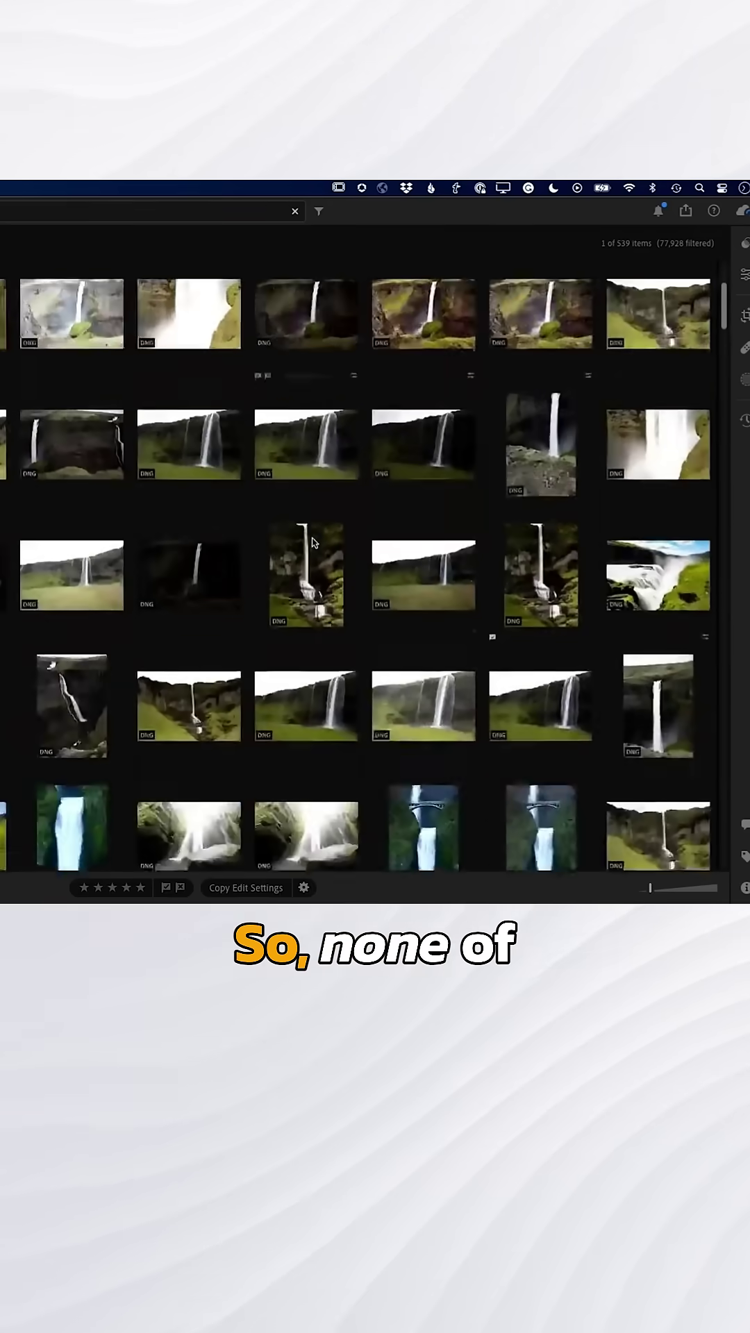
scroll(209, 520, "down", 5)
scroll(260, 531, "down", 5)
scroll(312, 542, "down", 5)
scroll(312, 542, "down", 5)
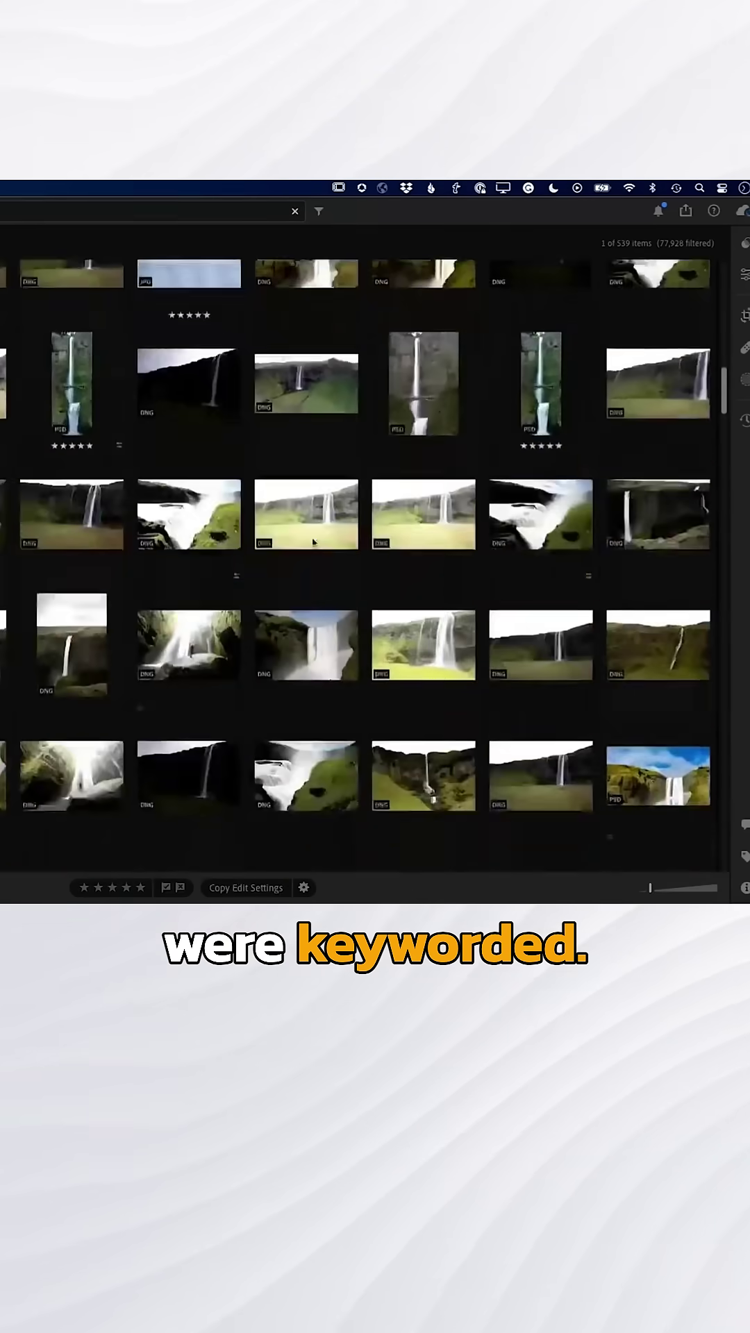
scroll(312, 542, "down", 5)
scroll(311, 542, "down", 5)
scroll(311, 542, "down", 5)
scroll(311, 541, "down", 5)
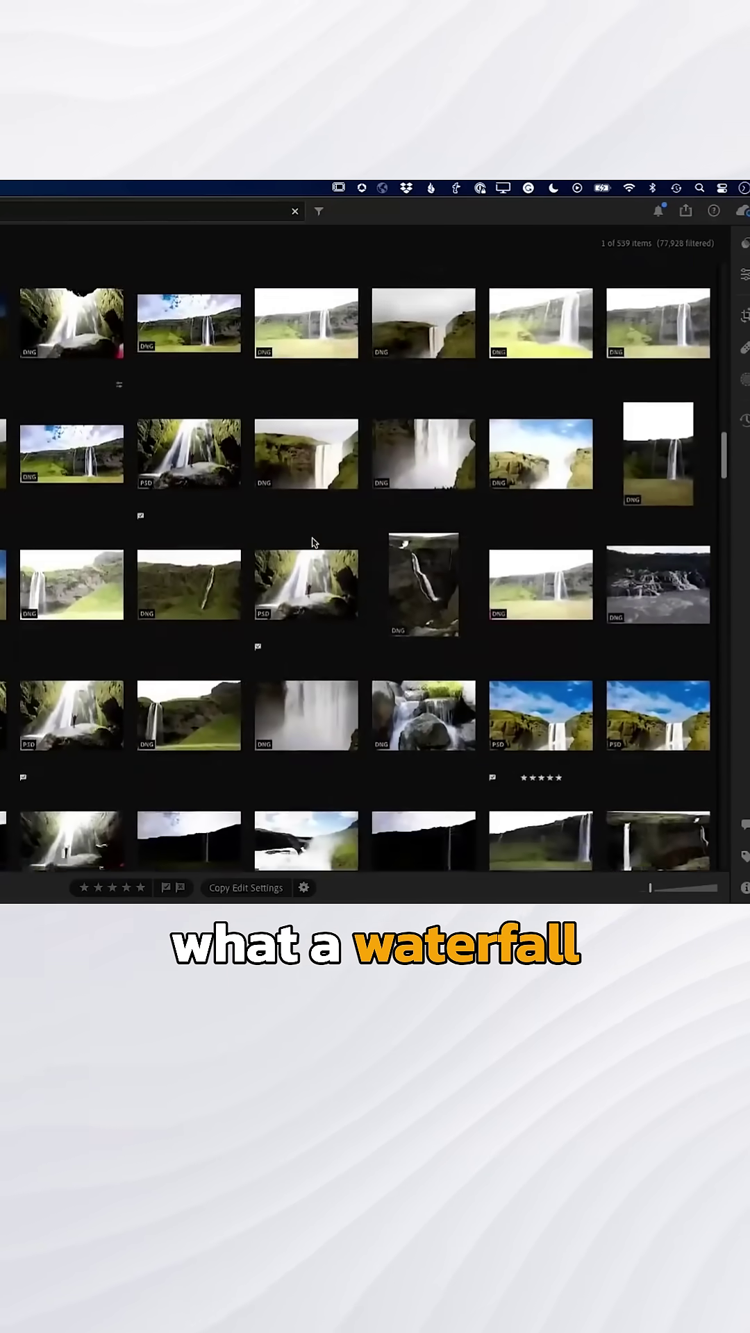
scroll(311, 541, "down", 5)
scroll(311, 542, "down", 5)
scroll(311, 542, "down", 5)
scroll(312, 541, "down", 3)
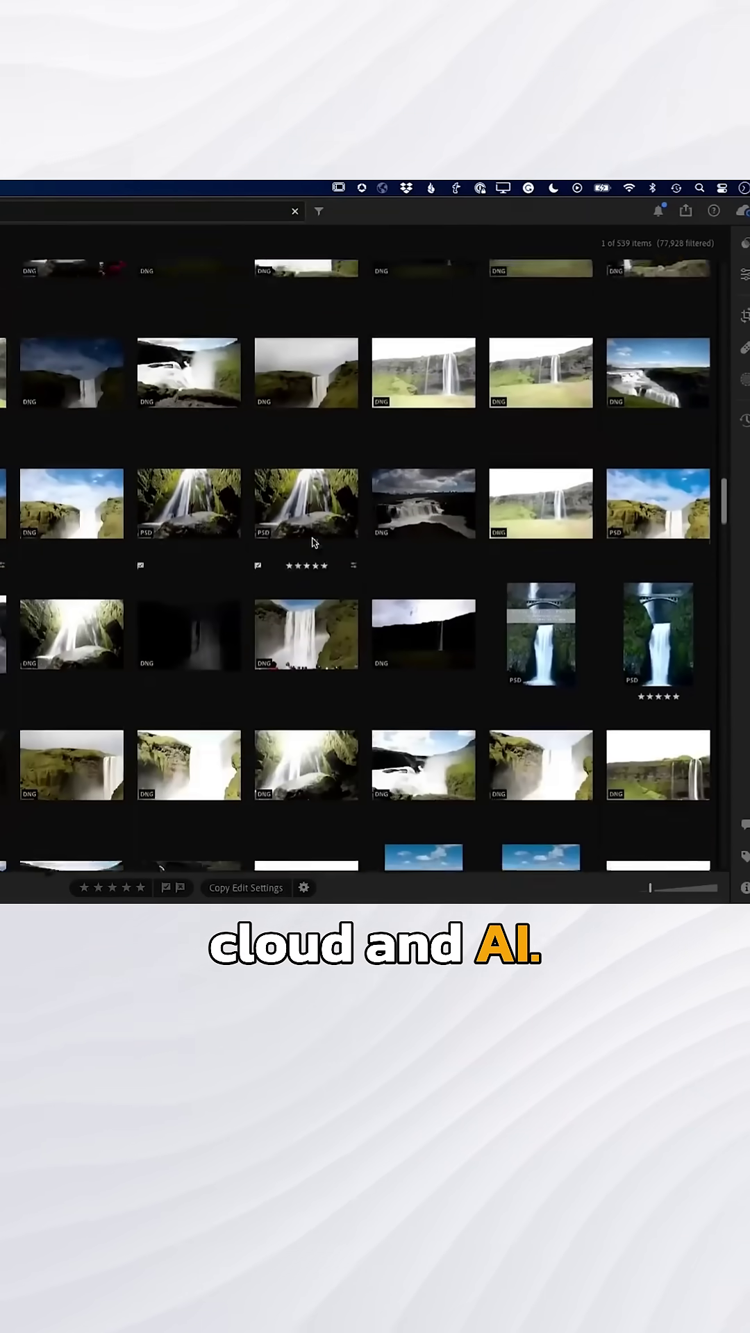